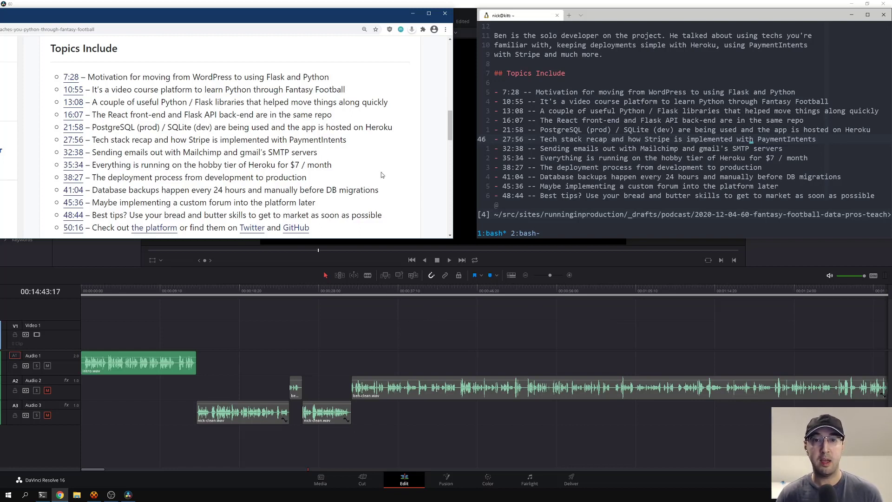
Step: Scrub Resolve's playhead to 00:00:51:04, then bring the show-notes browser back in front
click(450, 324)
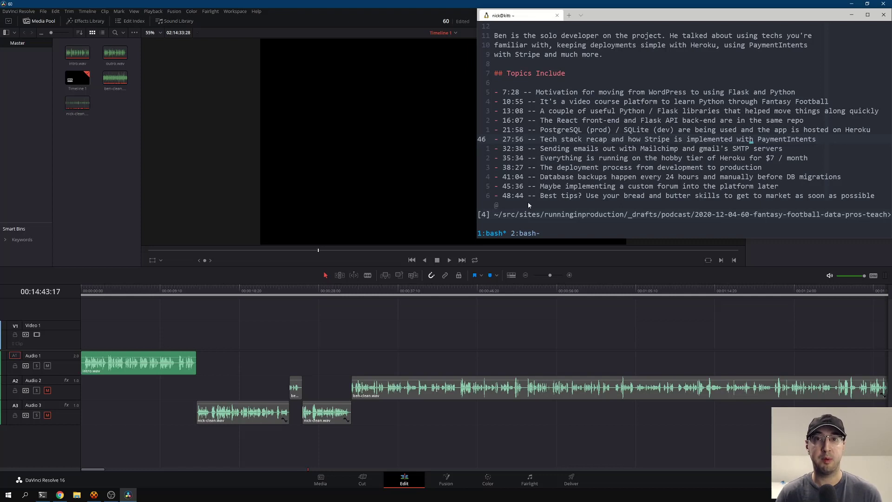
drag(283, 296, 515, 296)
click(233, 11)
click(311, 7)
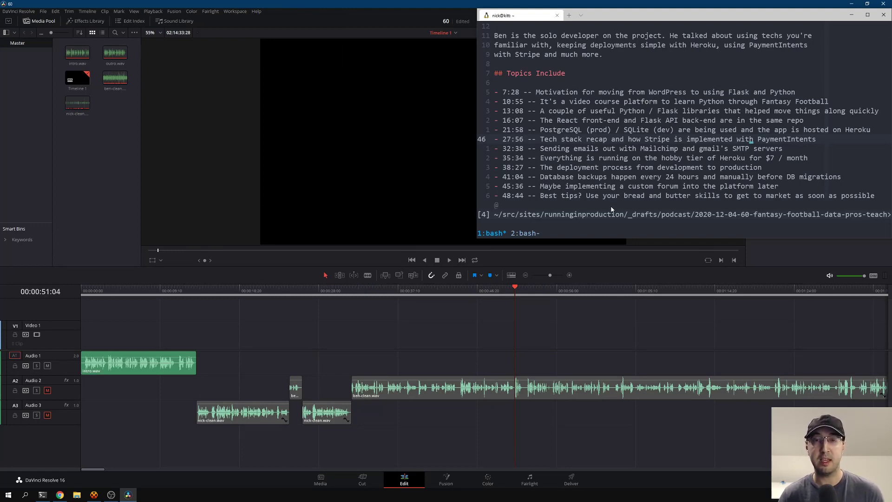
click(60, 494)
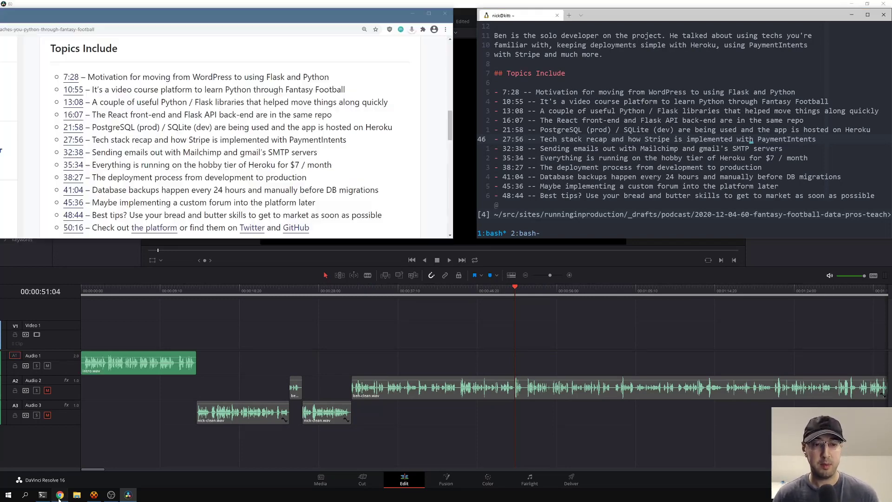
Step: Set the show-notes browser window to Dexpot's Always on top from its title-bar menu
right_click(296, 16)
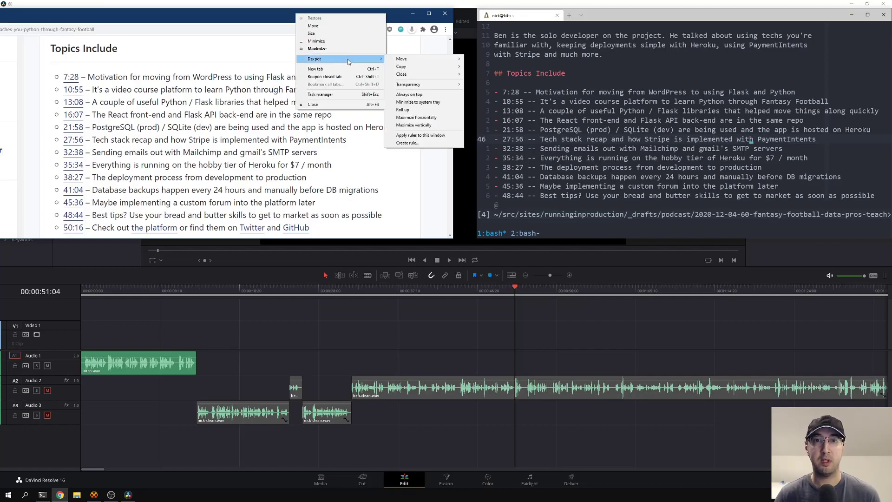
mouse_move(362, 60)
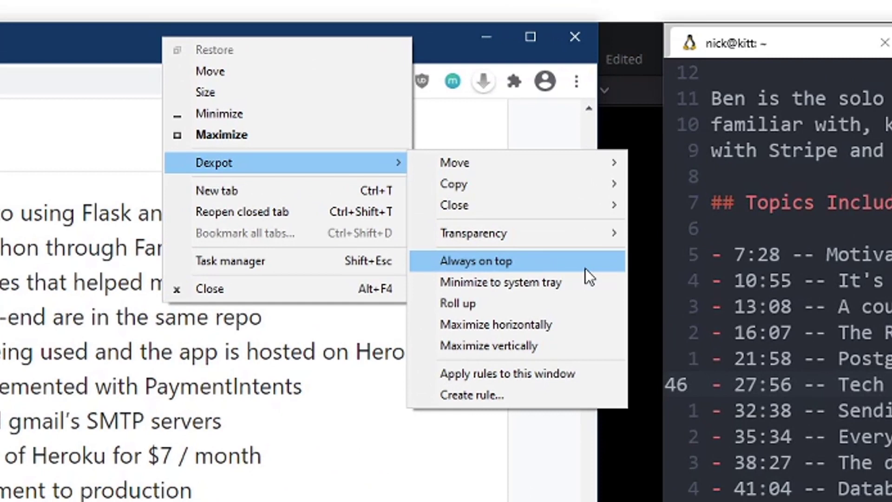
click(560, 263)
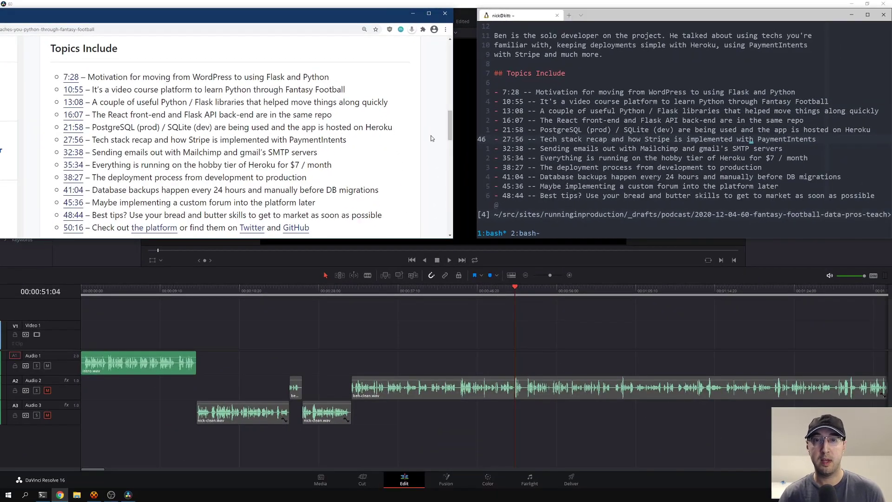
Step: Switch to empty desktop 2 with Alt+2, then return to desktop 1 with Alt+1
key(alt+2)
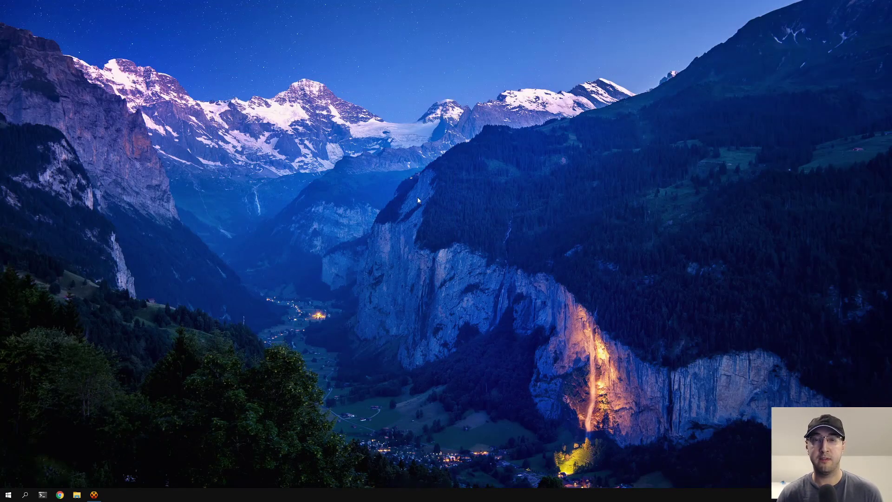
key(alt+1)
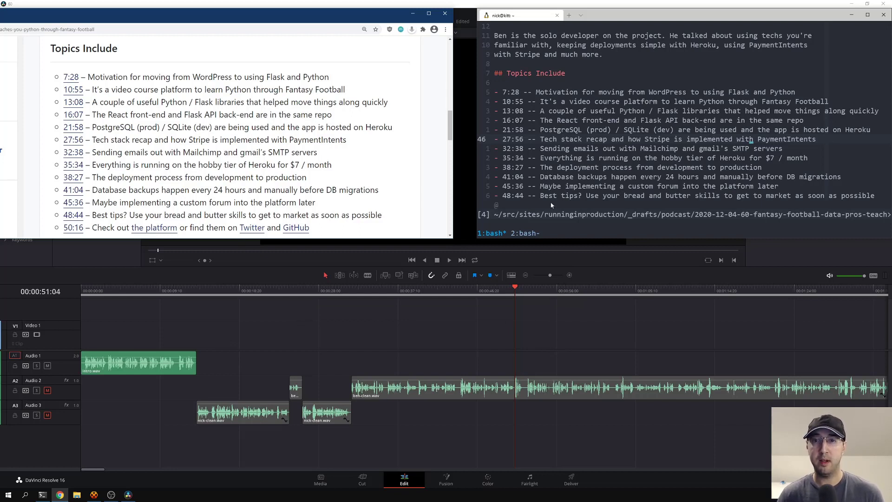
Step: Select Vim's topic lines 7:28–41:04, then scrub Resolve's playhead from 00:02:59:01 to 00:03:38:25
drag(495, 93, 729, 178)
click(589, 159)
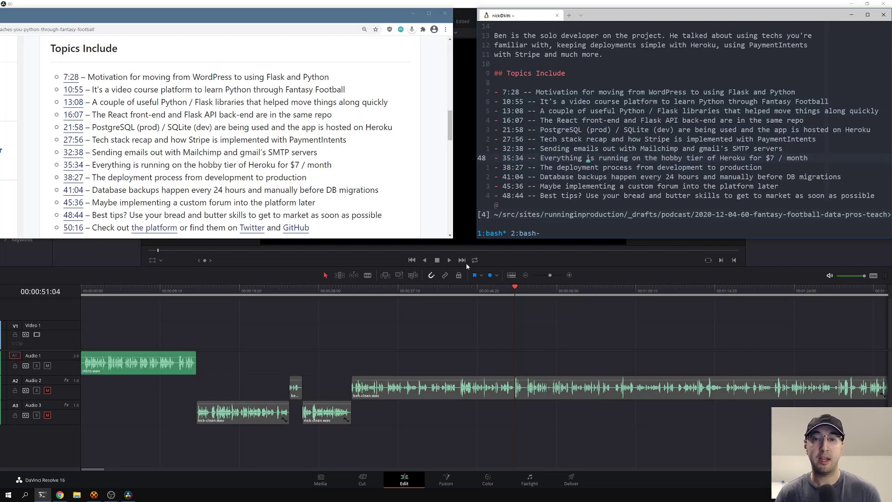
drag(96, 471, 133, 469)
click(328, 291)
drag(331, 294, 664, 303)
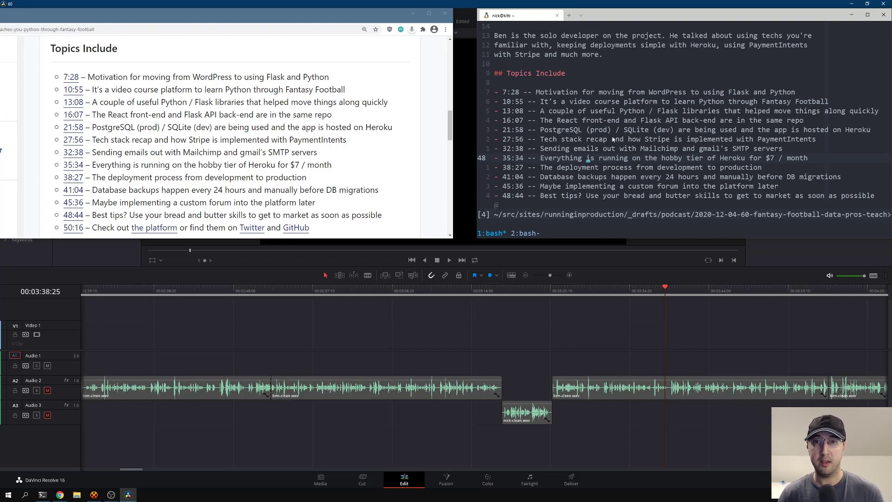
Step: Select topic text through the 38:27 line and jump the playhead back to 00:03:06:18
drag(540, 95, 680, 172)
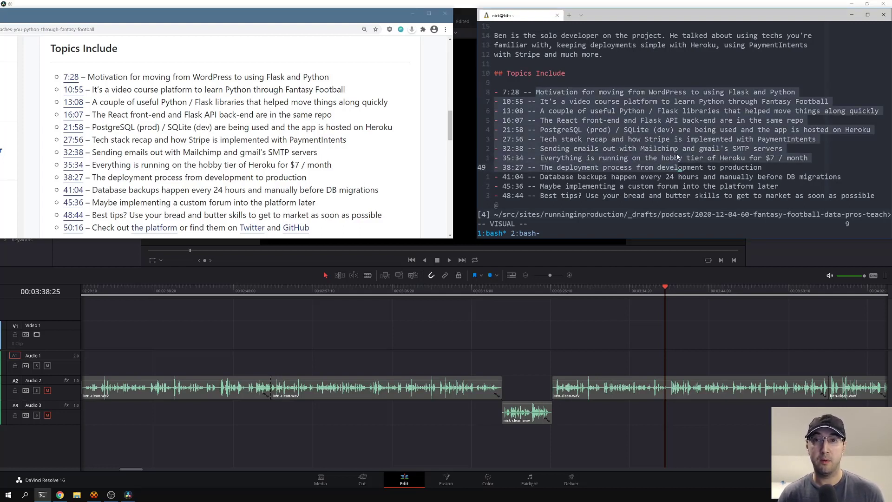
click(677, 157)
click(537, 292)
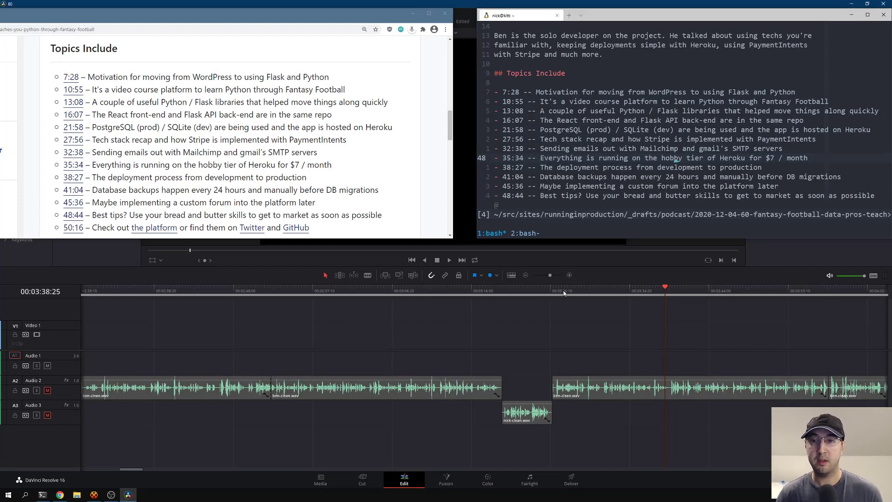
click(391, 293)
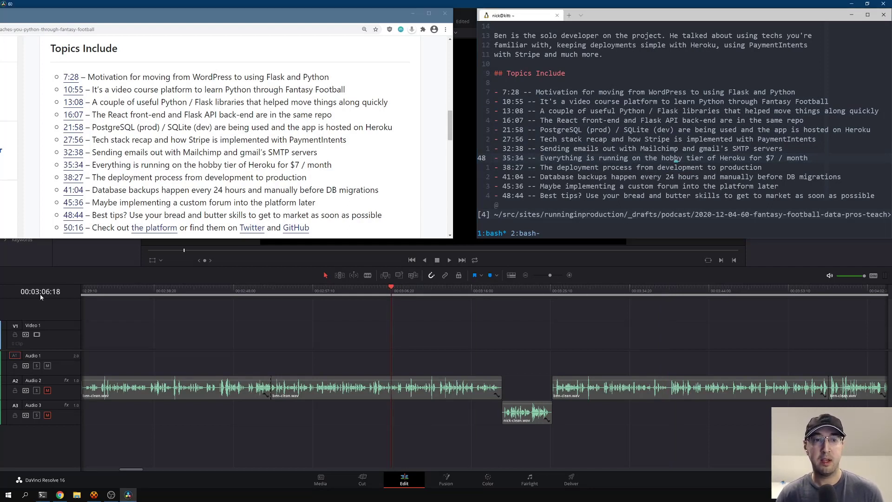
Step: Visually select parts of the 7:28 line: its timestamp and the words 'WordPress' to 'using'
click(550, 88)
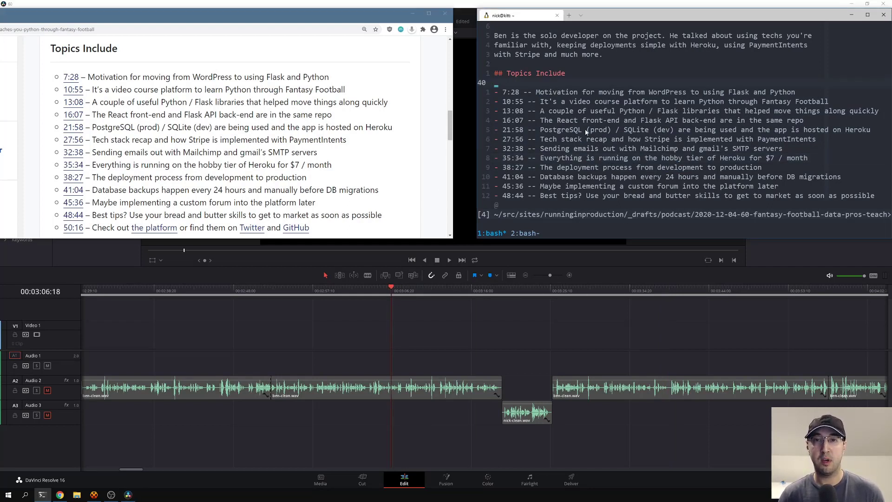
click(536, 92)
key(v)
key(dollar)
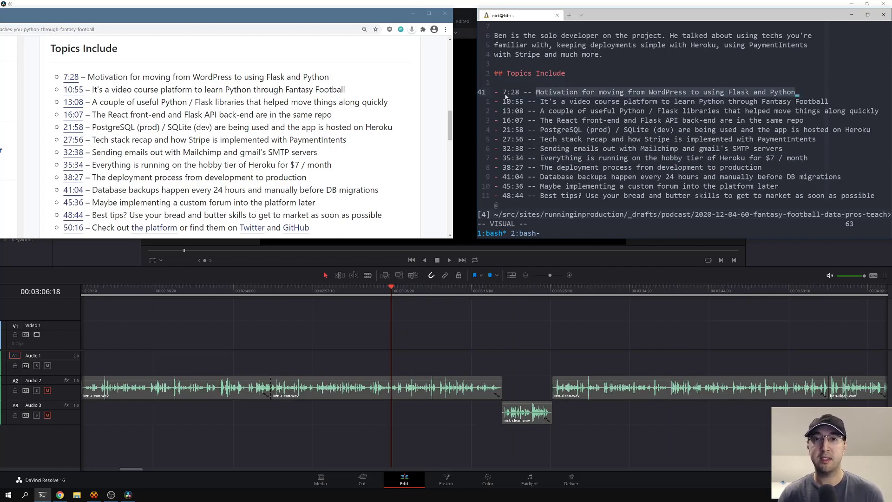
drag(504, 93, 528, 93)
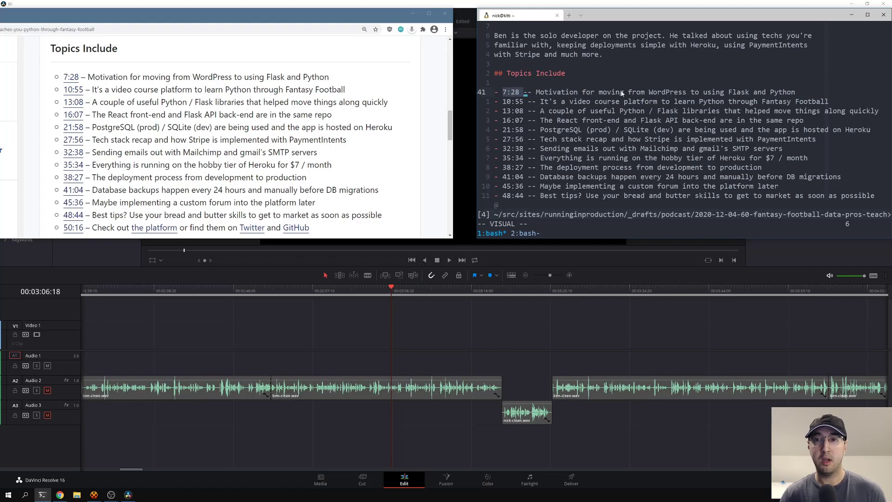
drag(650, 93, 725, 95)
click(756, 99)
Step: Select topic lines down to 45:36, then switch between the browser and Vim to end the selection
drag(549, 93, 652, 186)
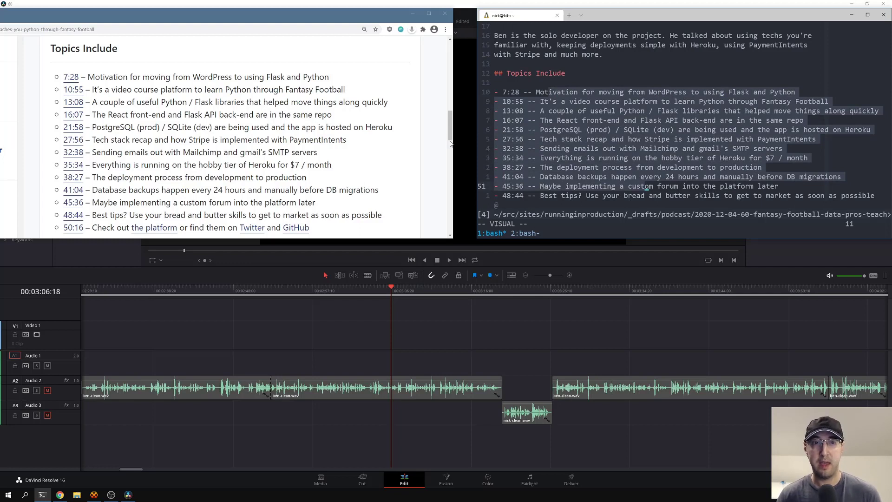
click(420, 135)
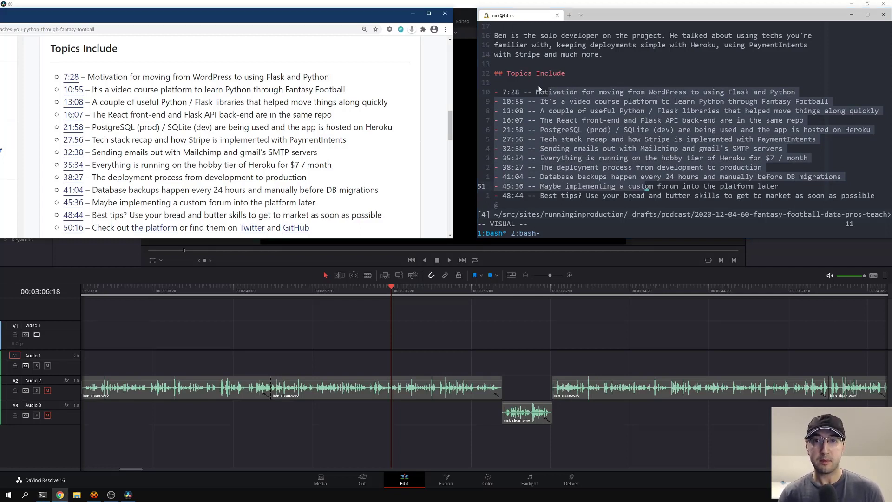
click(591, 94)
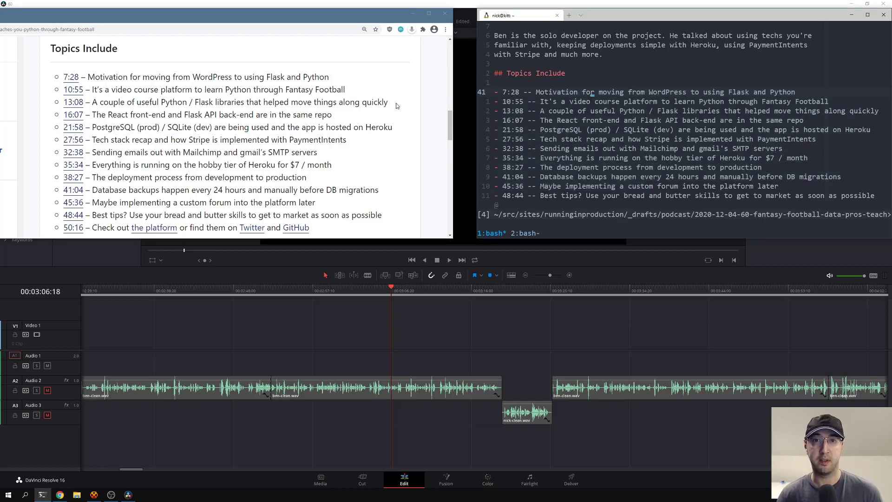
drag(450, 121, 451, 122)
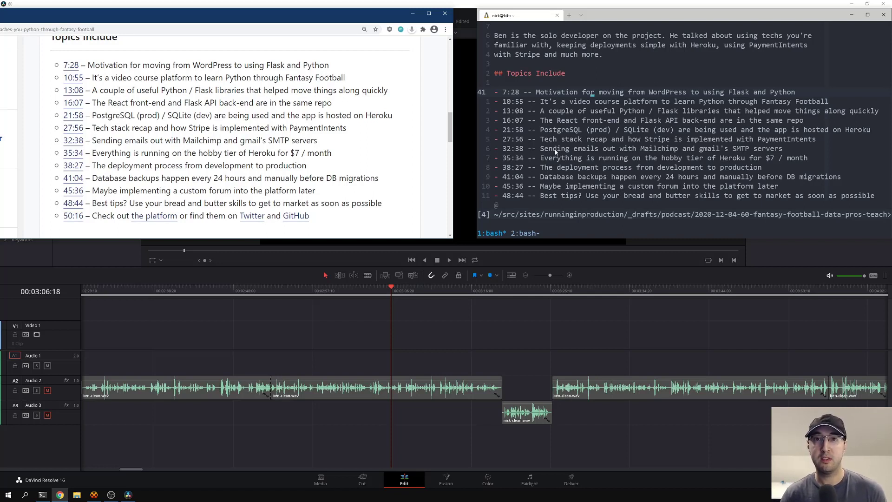
Step: Scrub the playhead to 00:03:34:29 and select the 10:55 and 13:08 topic lines in Vim
drag(515, 293, 633, 293)
drag(495, 101, 635, 110)
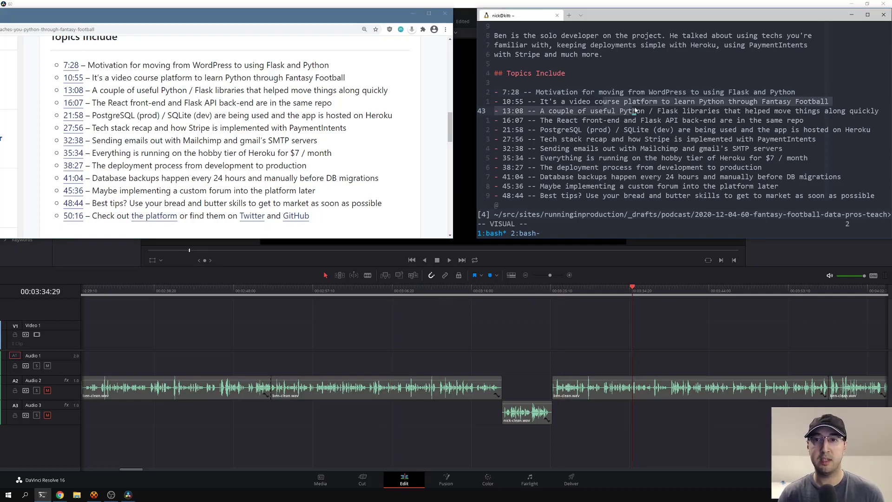
click(417, 121)
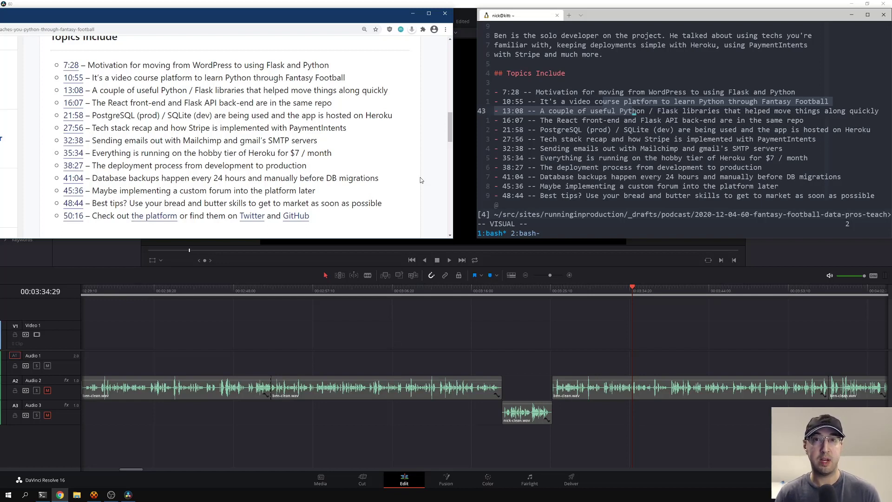
click(584, 93)
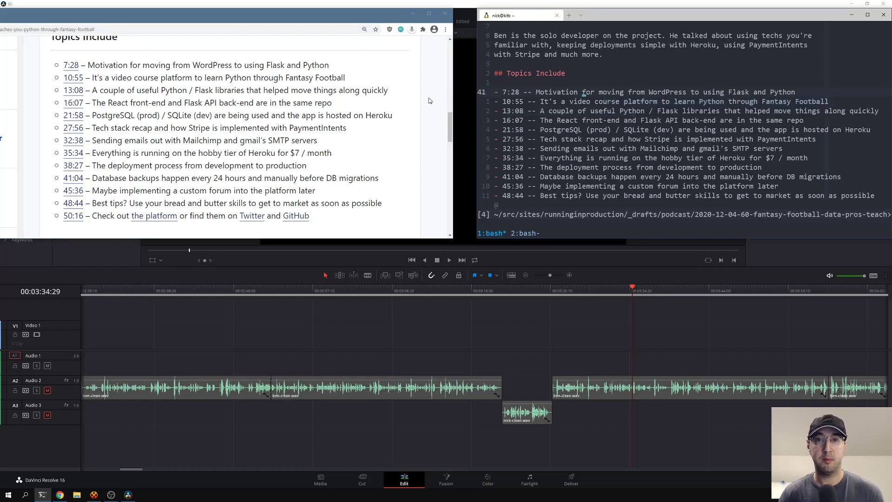
drag(425, 100, 382, 92)
click(401, 97)
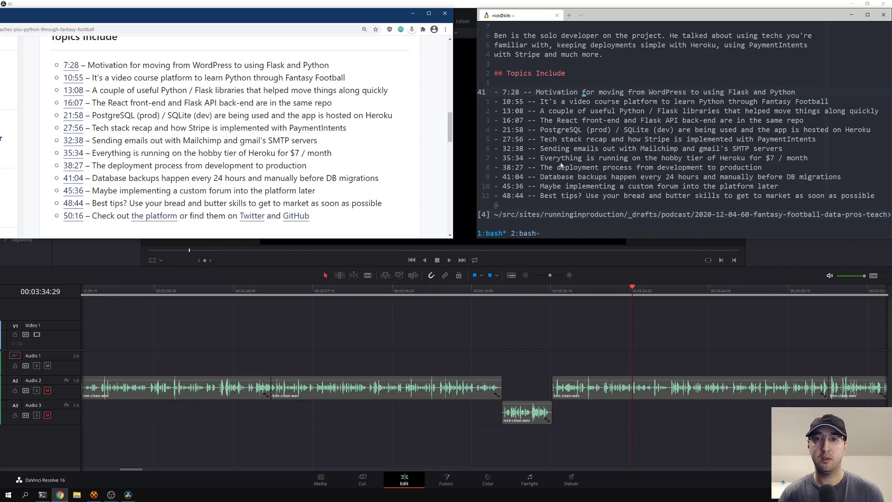
drag(598, 101, 598, 149)
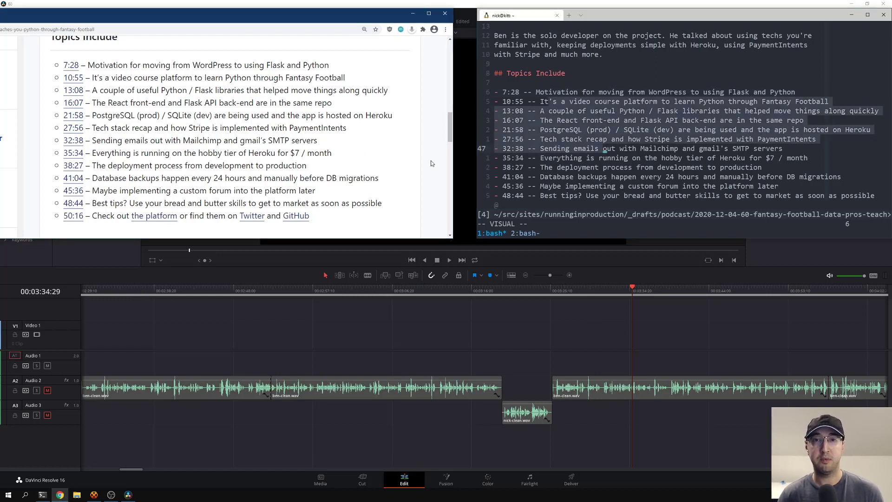
click(570, 102)
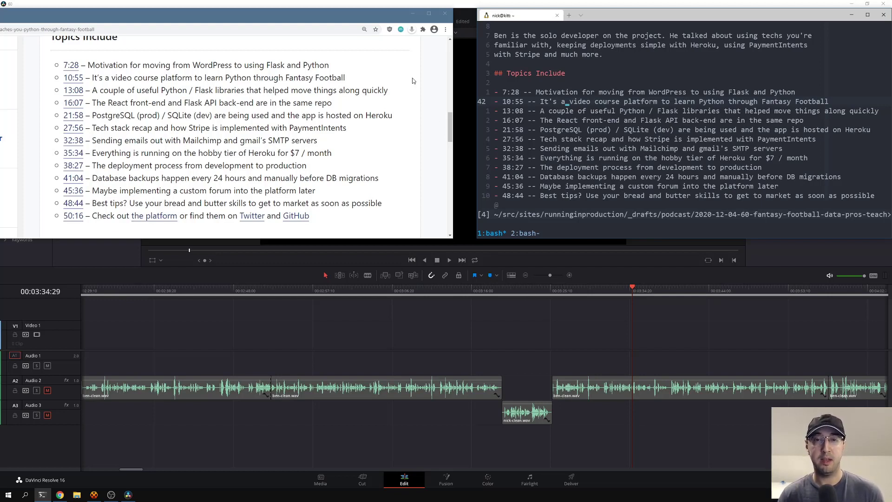
right_click(339, 22)
mouse_move(374, 62)
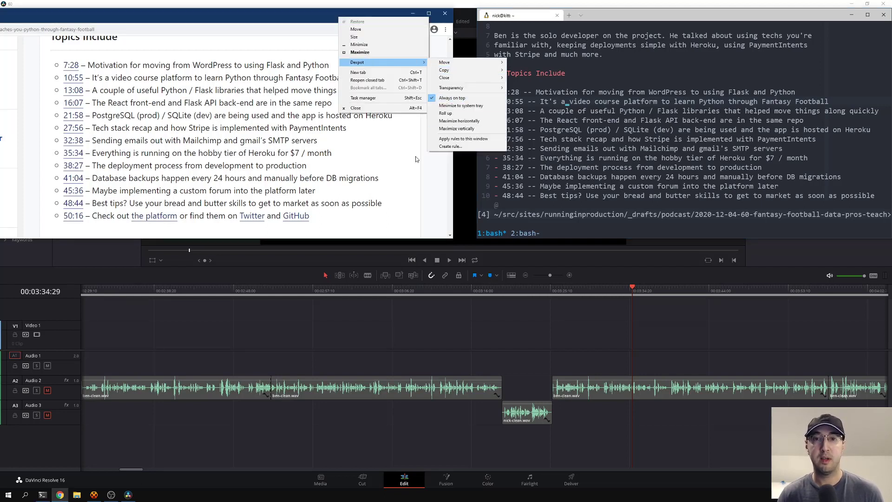
click(428, 177)
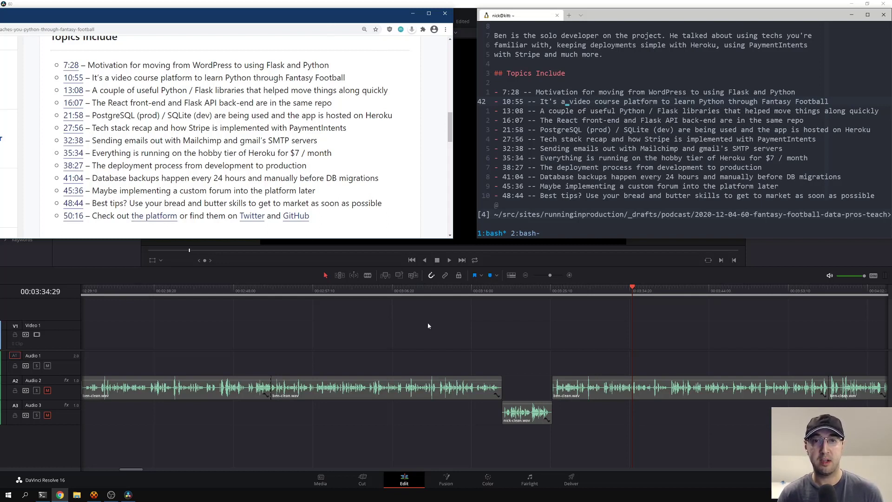
Step: Move Vim's cursor between the blank line and the Topics Include heading, ending on the blank line
click(537, 119)
key(k)
key(k)
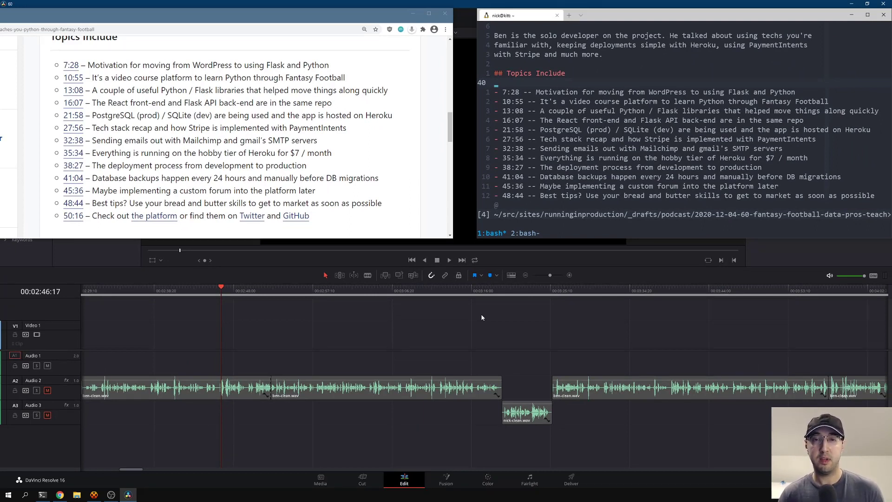
click(550, 75)
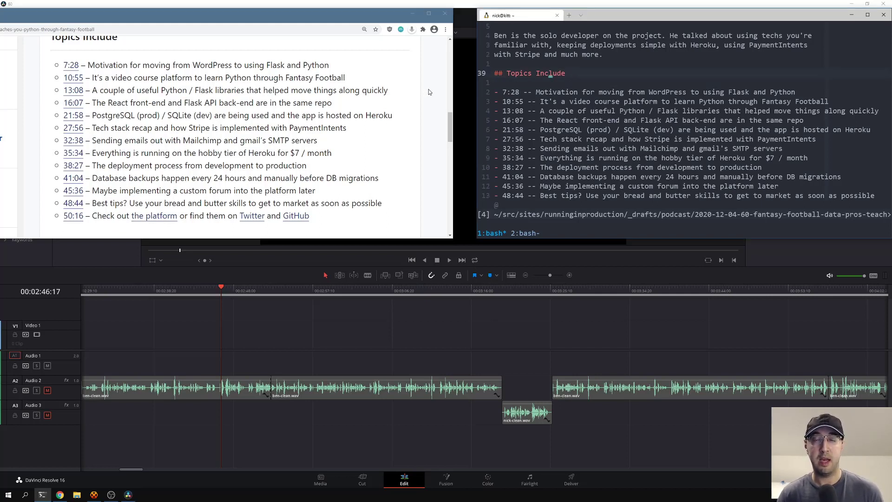
click(527, 86)
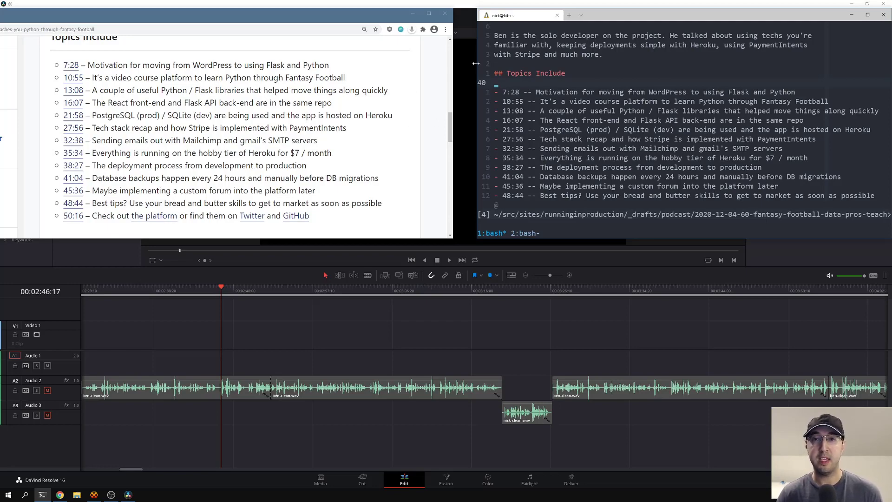
Step: Widen the terminal leftward over the browser, then narrow it slightly to show more browser
drag(476, 63, 328, 88)
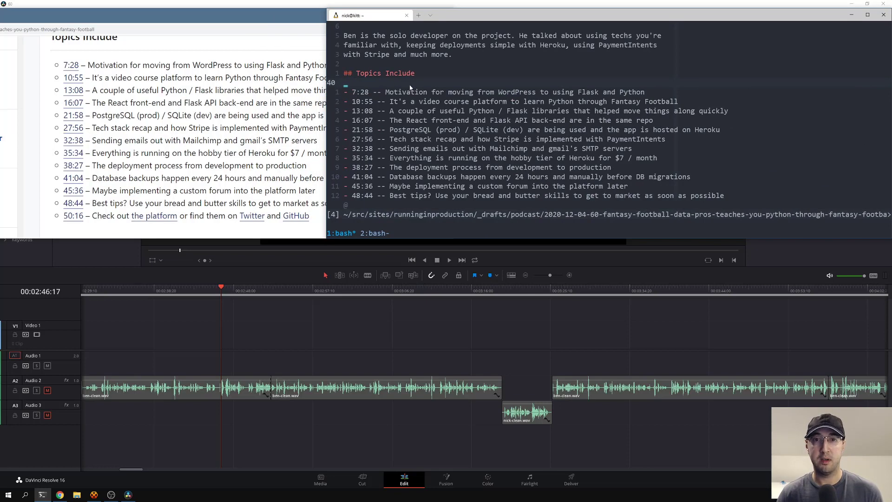
scroll(424, 94, down, 3)
scroll(424, 94, up, 3)
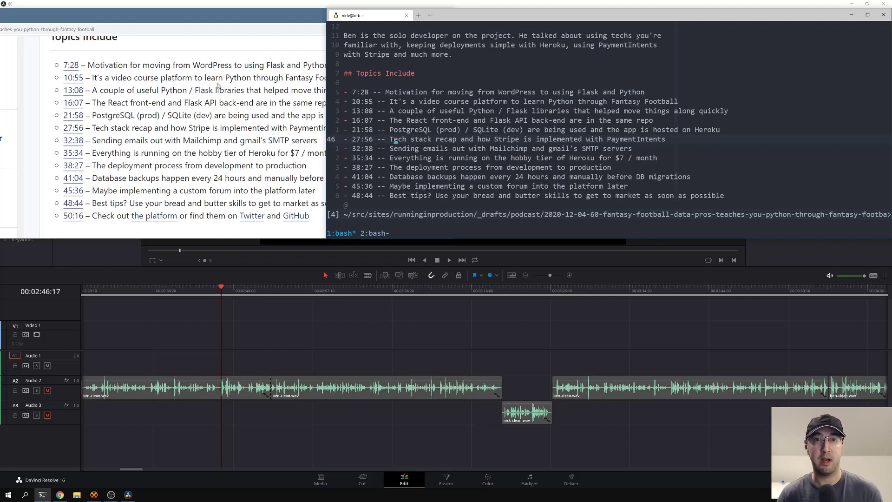
drag(327, 53, 402, 63)
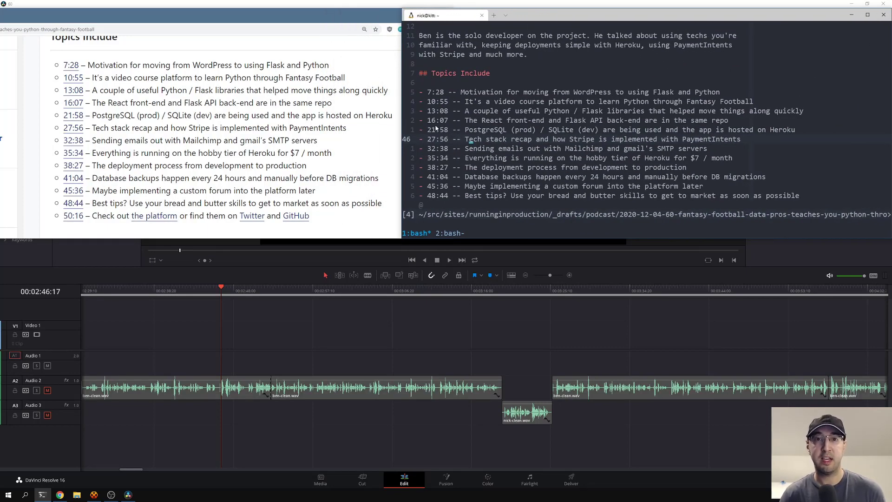
Step: Alternate bringing the browser and the terminal to the front to test window stacking
click(344, 103)
key(alt+Tab)
click(330, 104)
key(alt+Tab)
click(352, 110)
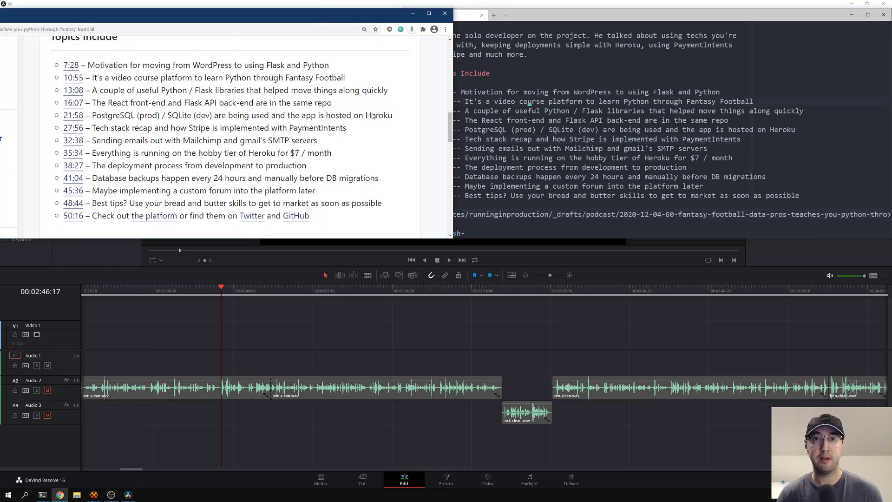
click(523, 110)
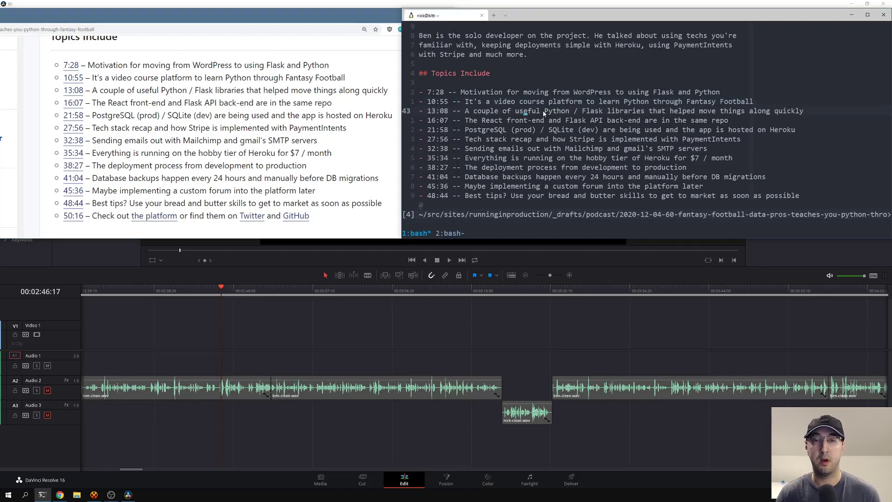